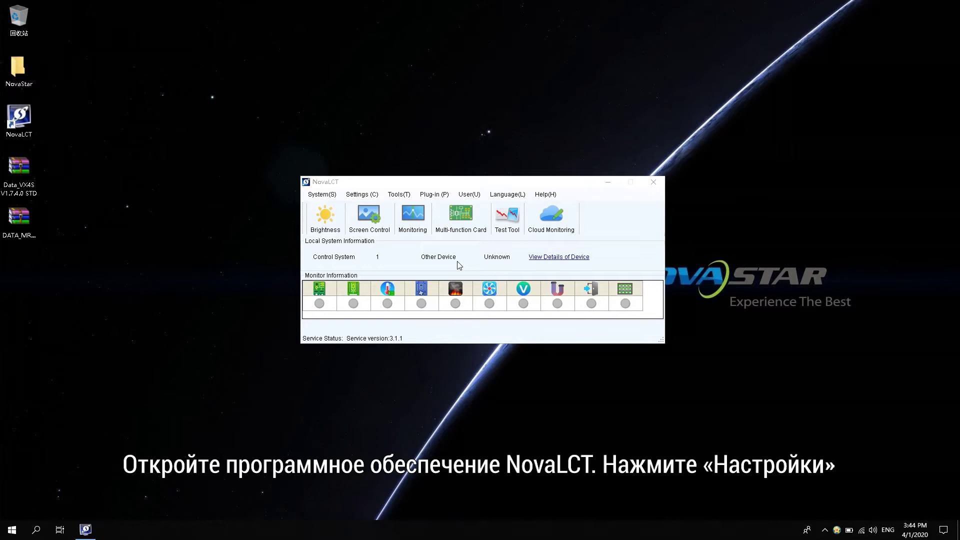
- Refresh Hardware Information to read sending card V1.7.3.0 and MRV300 receiving card V4.4.0.0, then close it
left_click(362, 194)
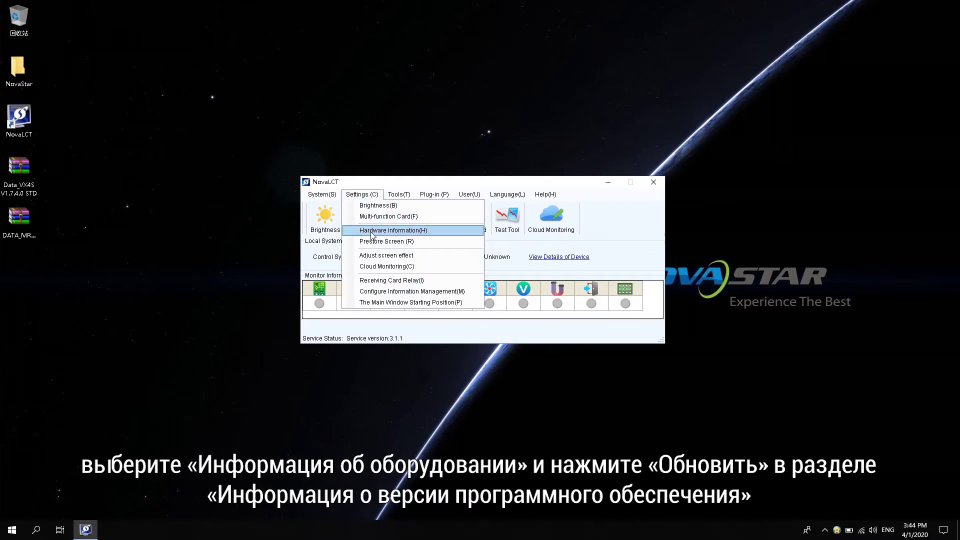
left_click(376, 234)
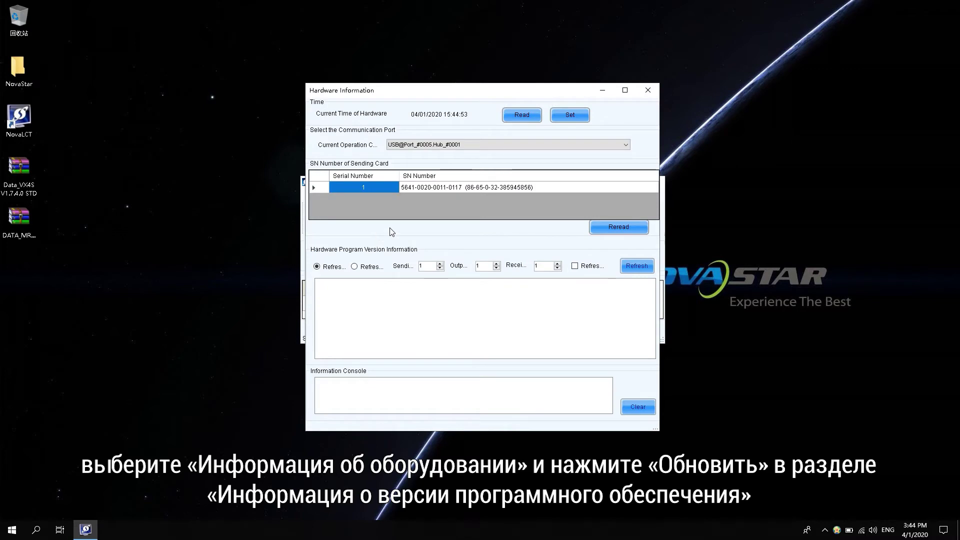
left_click(642, 267)
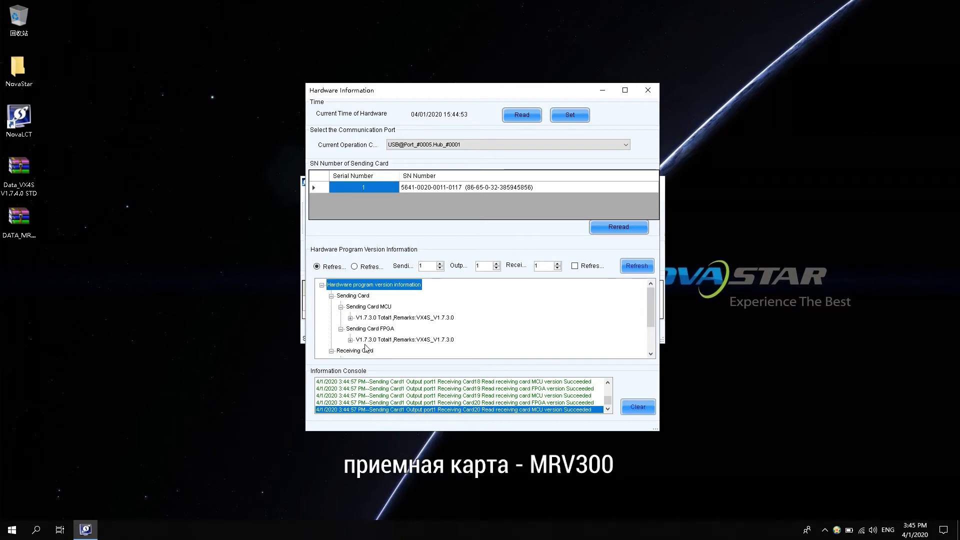
scroll(366, 345, "down", 2)
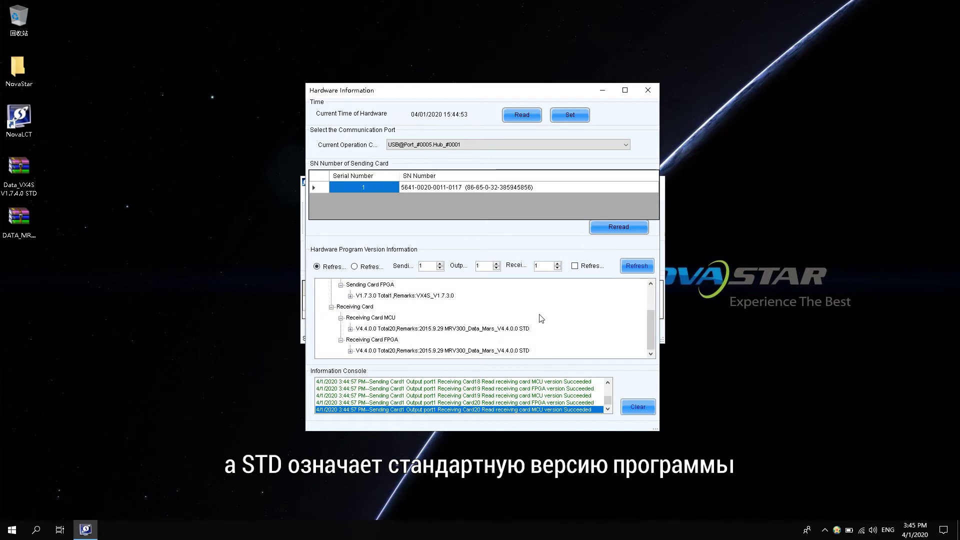
left_click(648, 92)
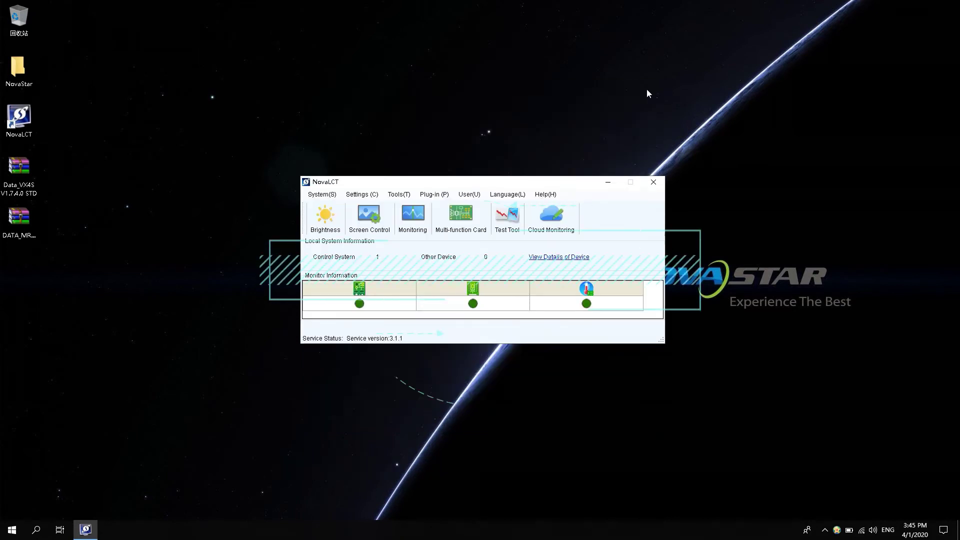
- Minimize NovaLCT and extract both archives, Data_VX4S V1.7.4.0 STD and DATA_MRV300_V4.6.0.0, onto the desktop
left_click(610, 182)
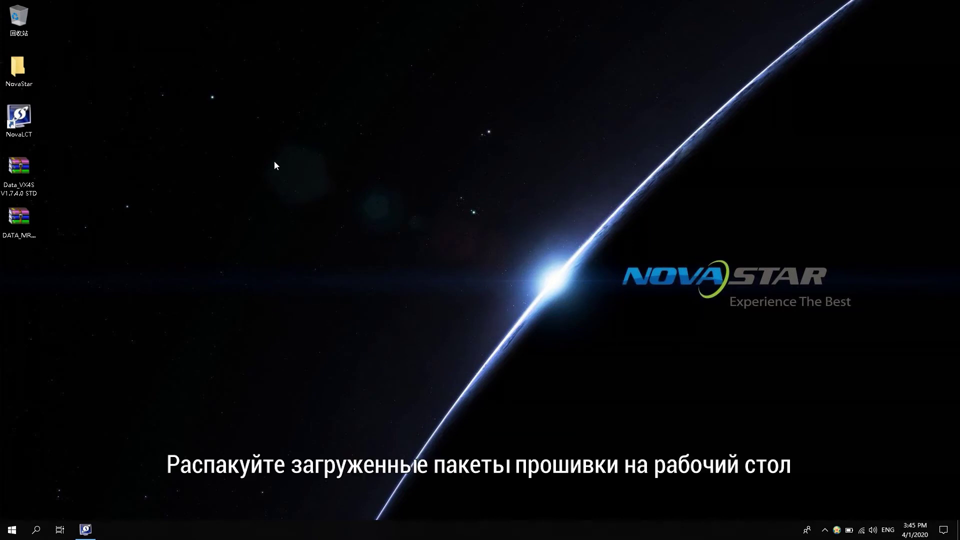
right_click(17, 180)
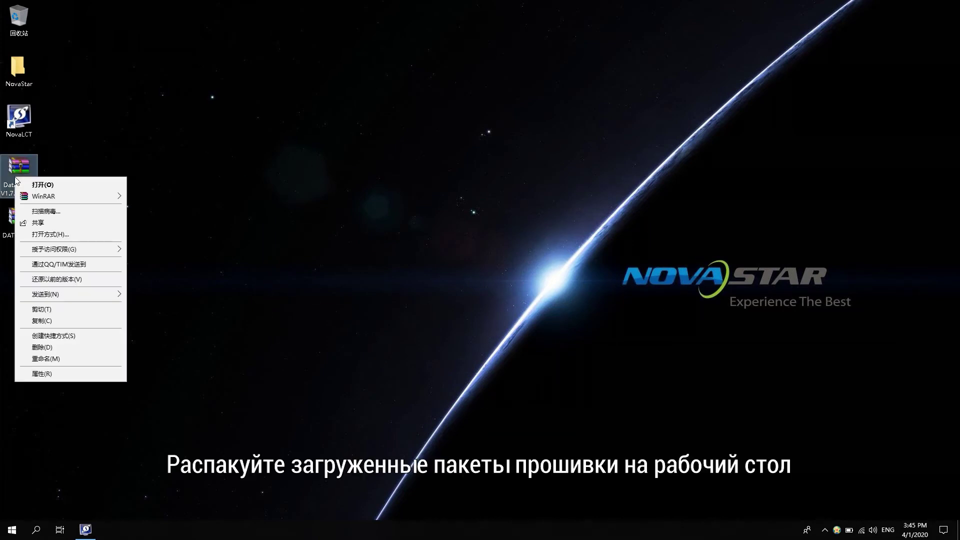
mouse_move(59, 200)
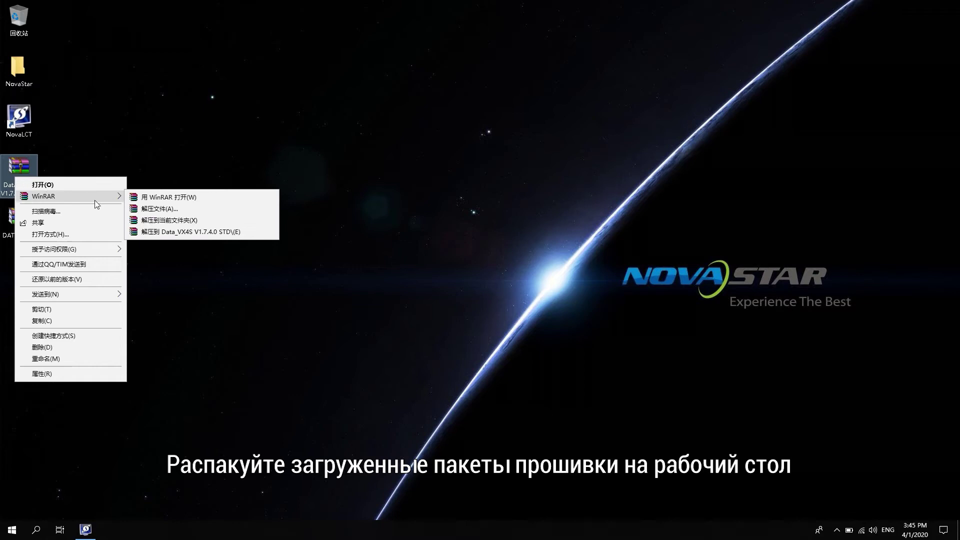
left_click(161, 221)
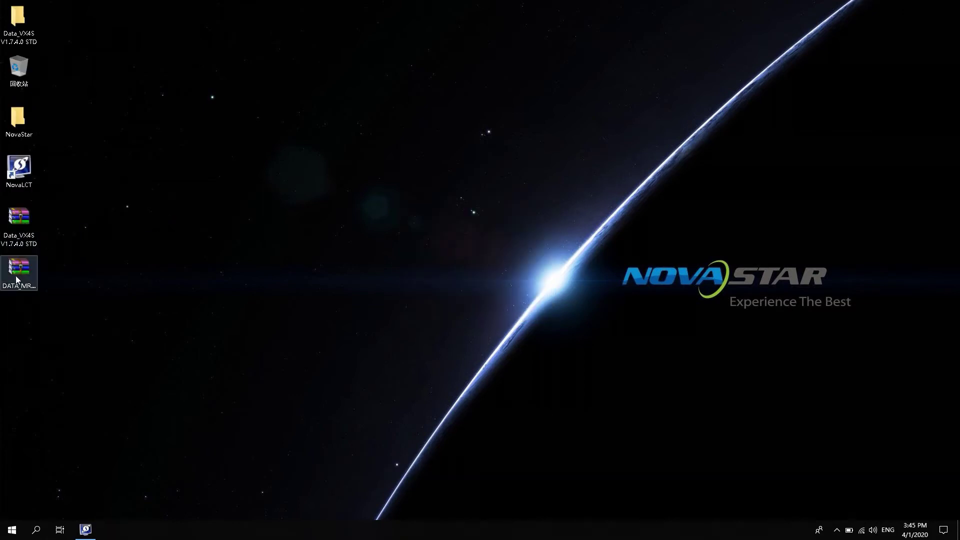
right_click(16, 278)
mouse_move(55, 296)
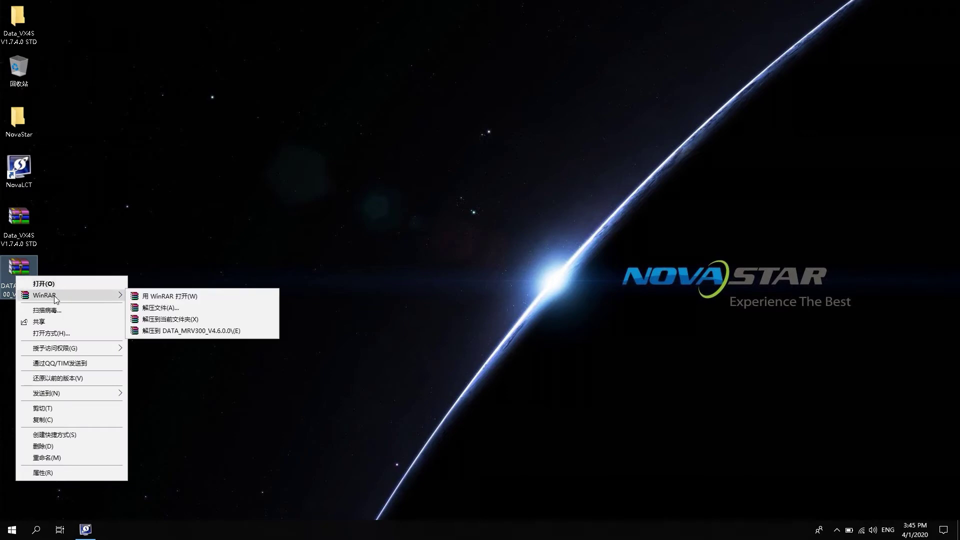
left_click(169, 319)
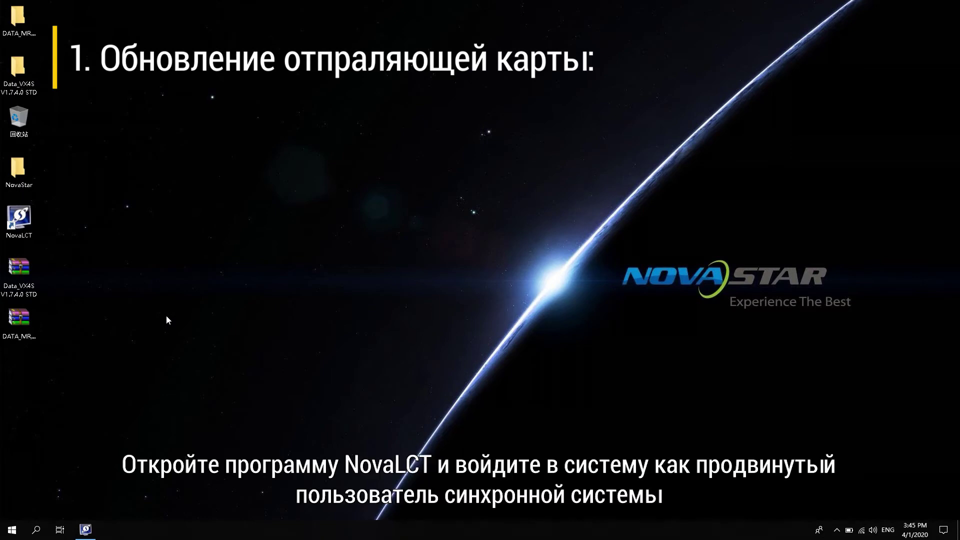
- Restore NovaLCT, log in as Advanced Synchronous System user with its password, and reach Program loading
left_click(88, 529)
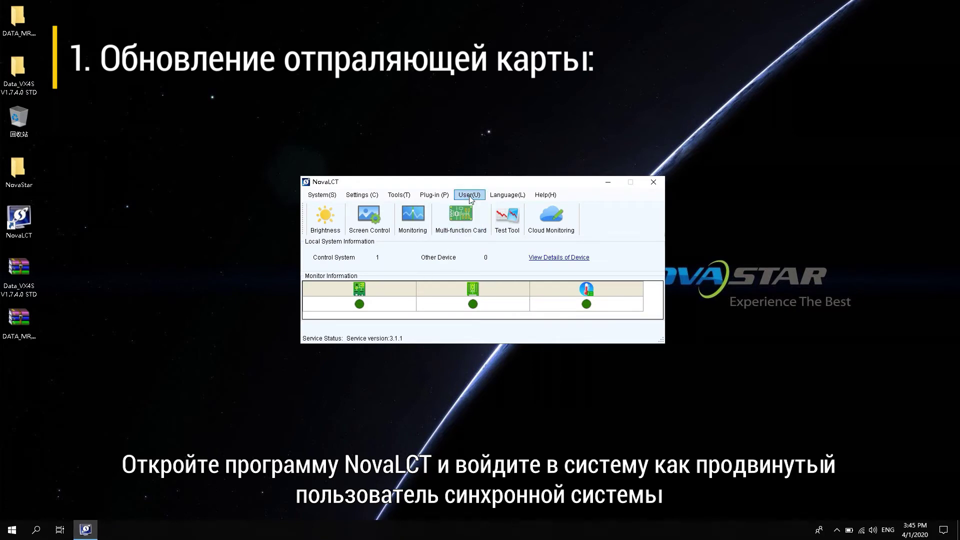
left_click(469, 196)
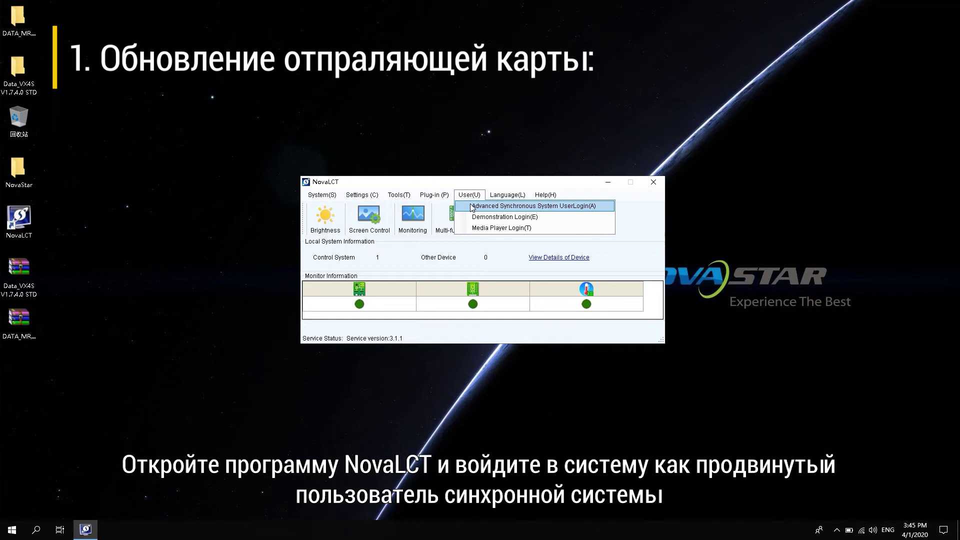
left_click(472, 207)
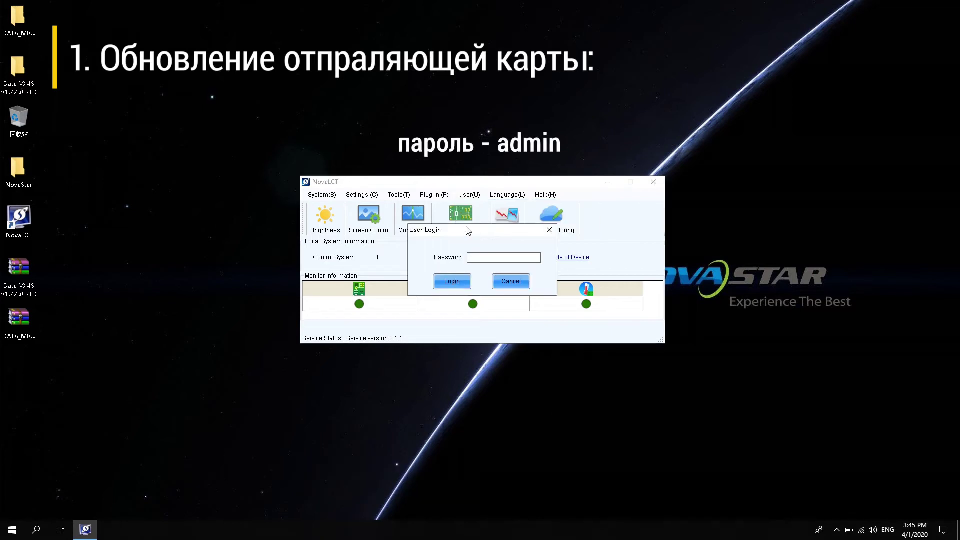
type("admin")
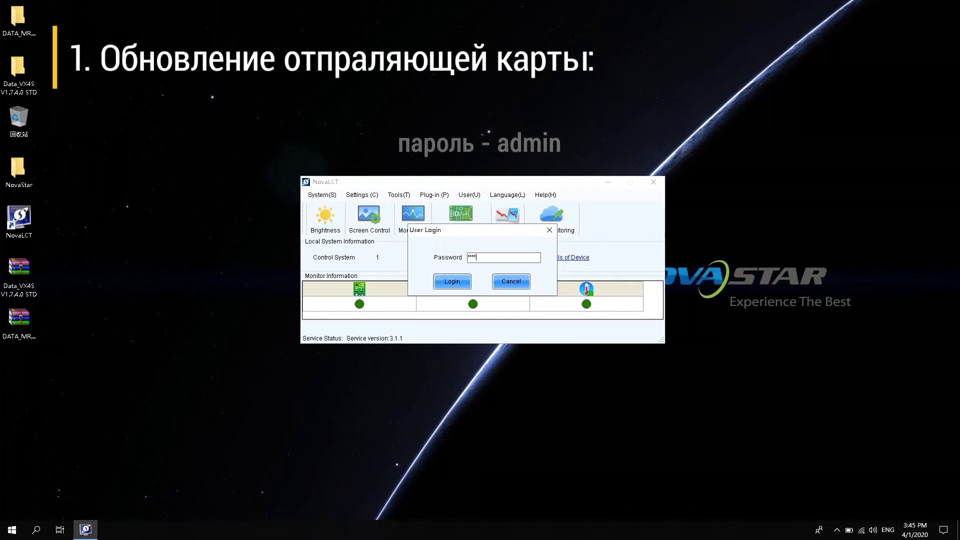
key("Return")
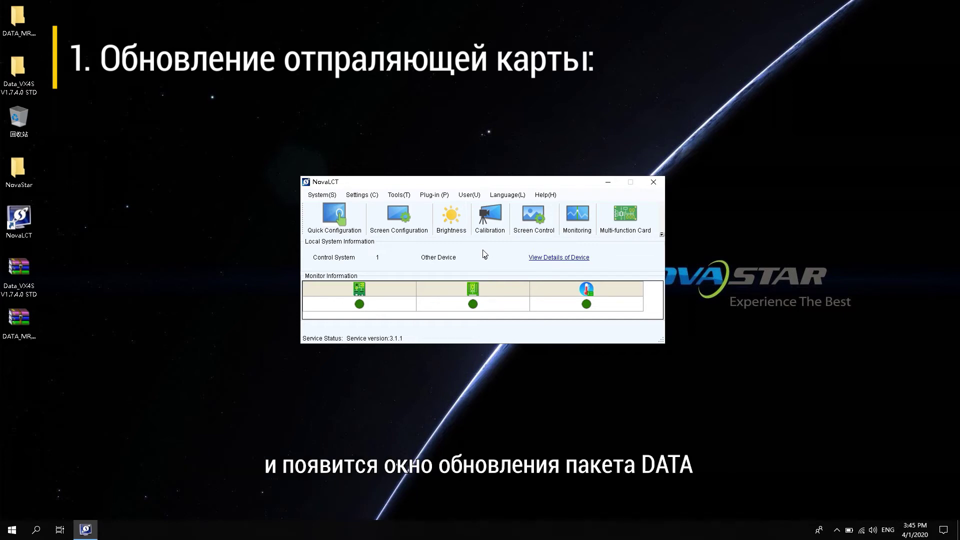
type("admin")
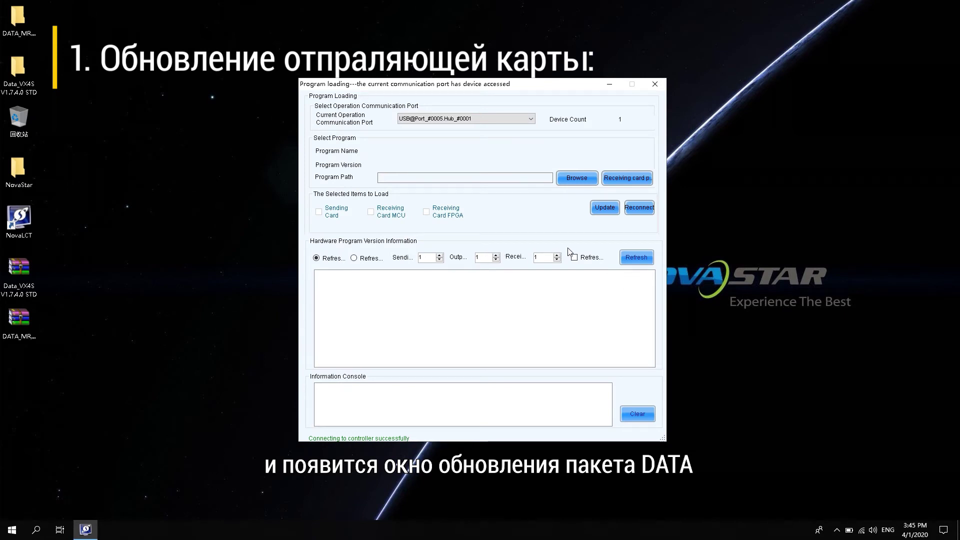
- Refresh versions, select the Data_VX4S V1.7.4.0 STD folder, and update the sending card firmware
left_click(631, 257)
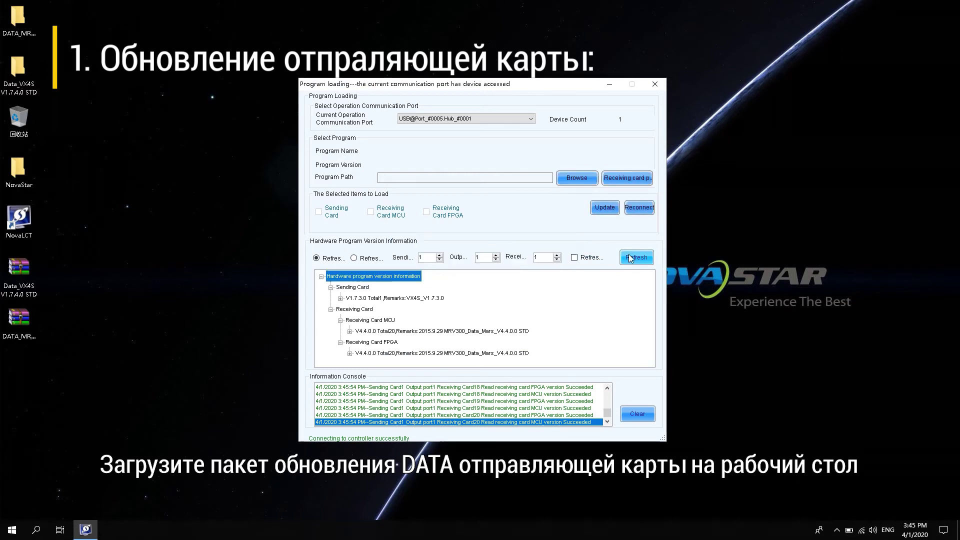
left_click(583, 181)
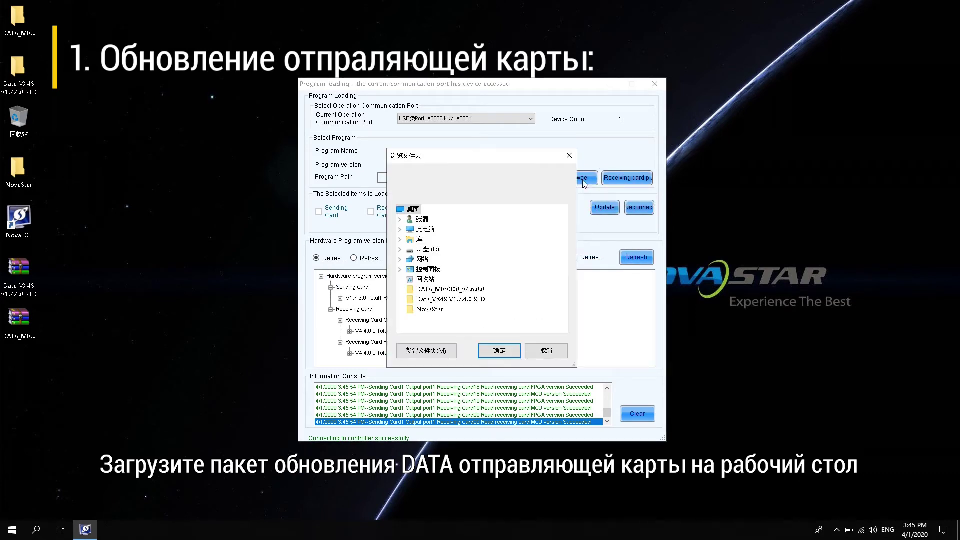
left_click(474, 300)
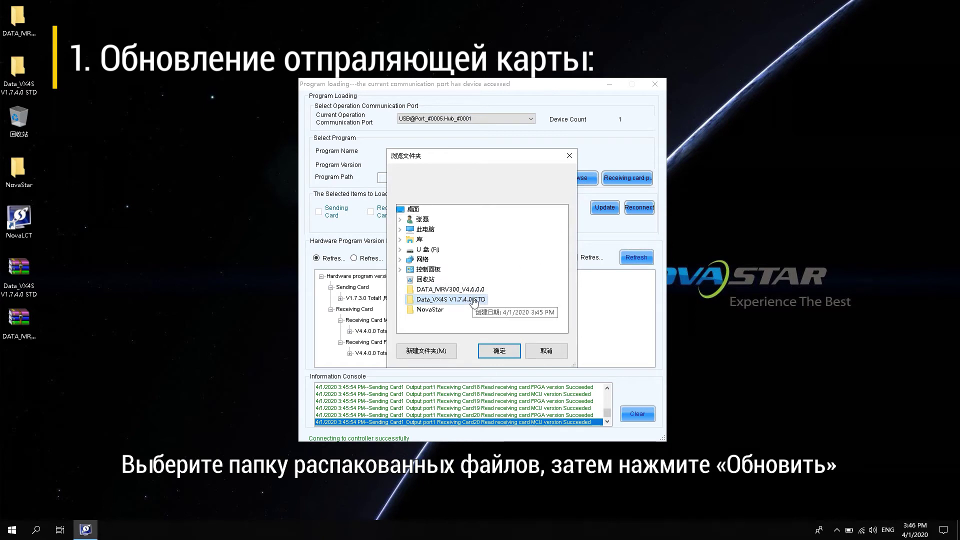
left_click(500, 353)
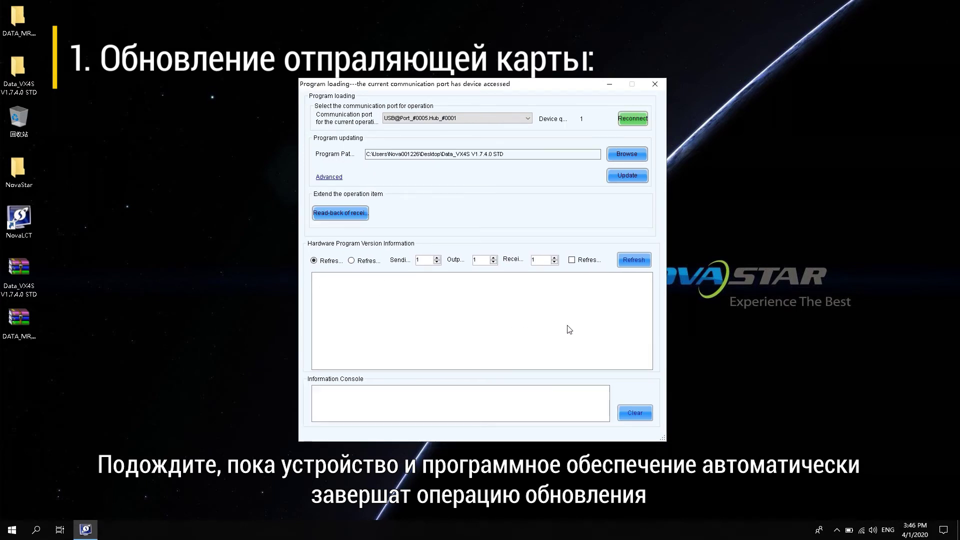
left_click(631, 180)
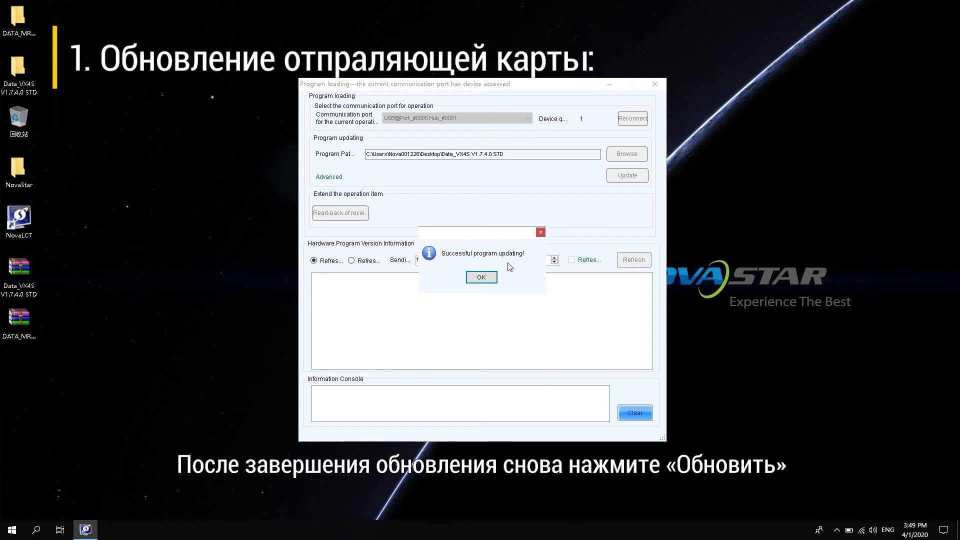
- Dismiss the success message and refresh to confirm sending card V1.7.4.0, receiving cards V4.4.0.0
left_click(481, 278)
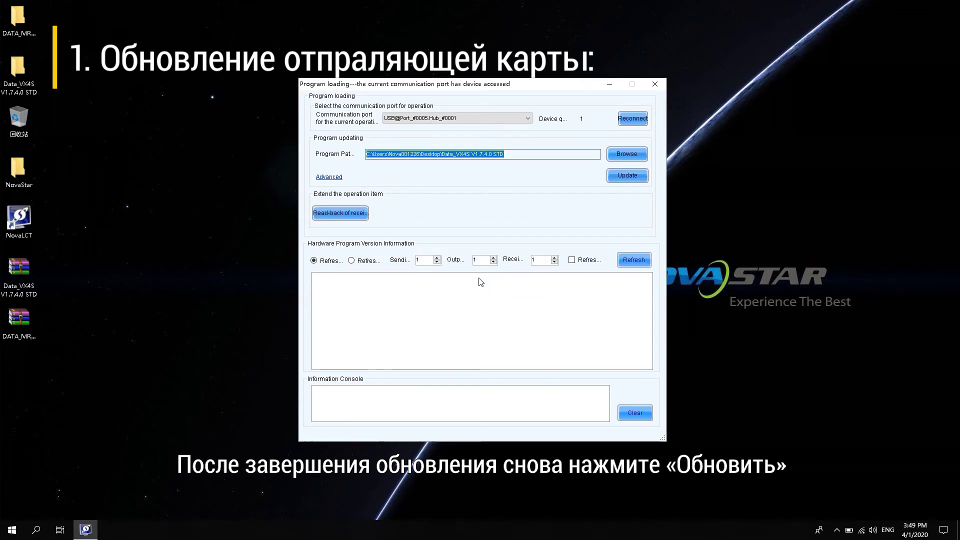
left_click(635, 260)
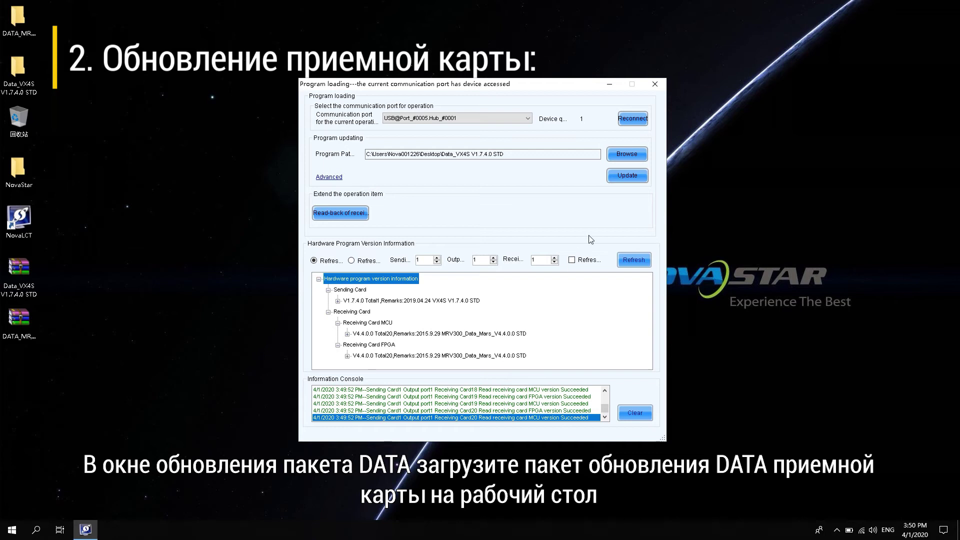
- Point the program path to DATA_MRV300_V4.6.0.0 and start the receiving card update
left_click(630, 155)
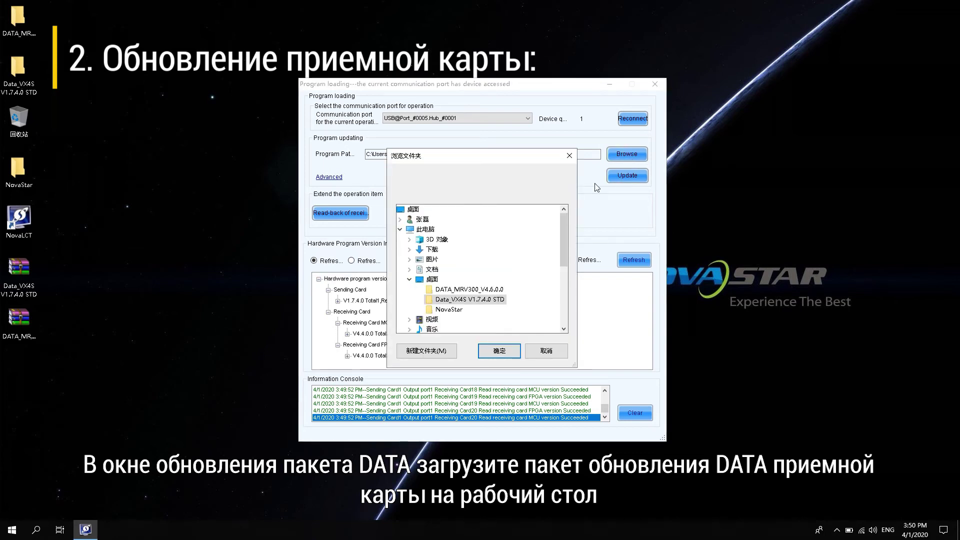
left_click(477, 291)
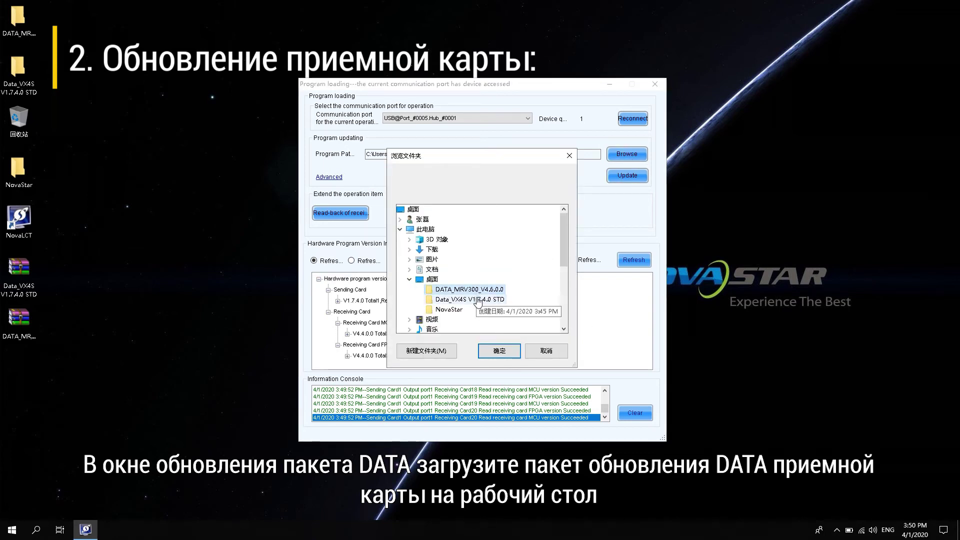
left_click(499, 351)
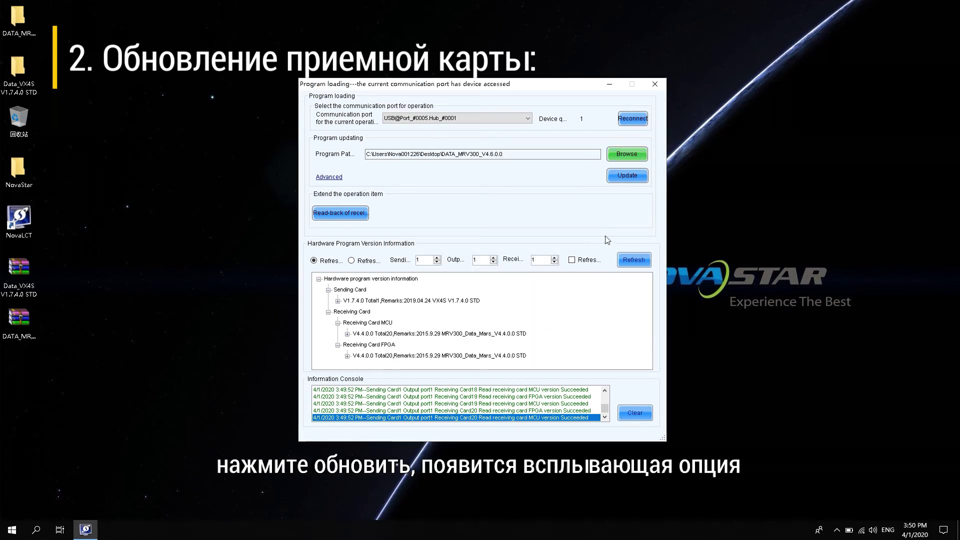
left_click(631, 177)
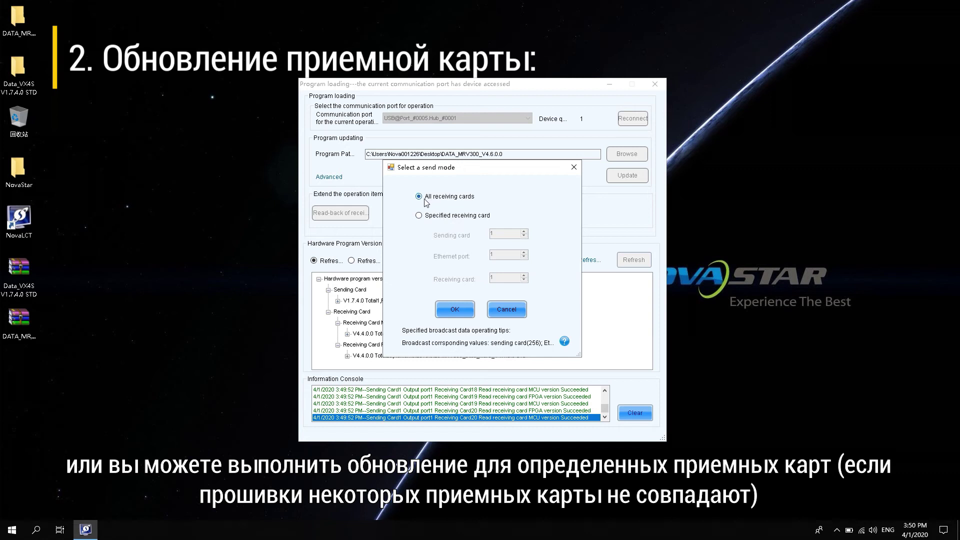
- Update all receiving cards, dismiss the success box, and refresh to show MCU/FPGA at V4.6.0.0
left_click(455, 311)
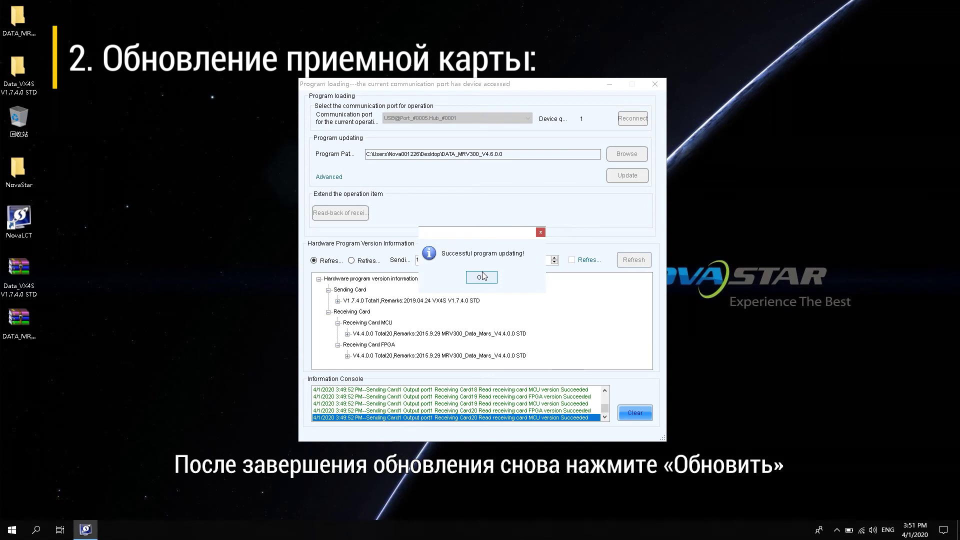
left_click(483, 277)
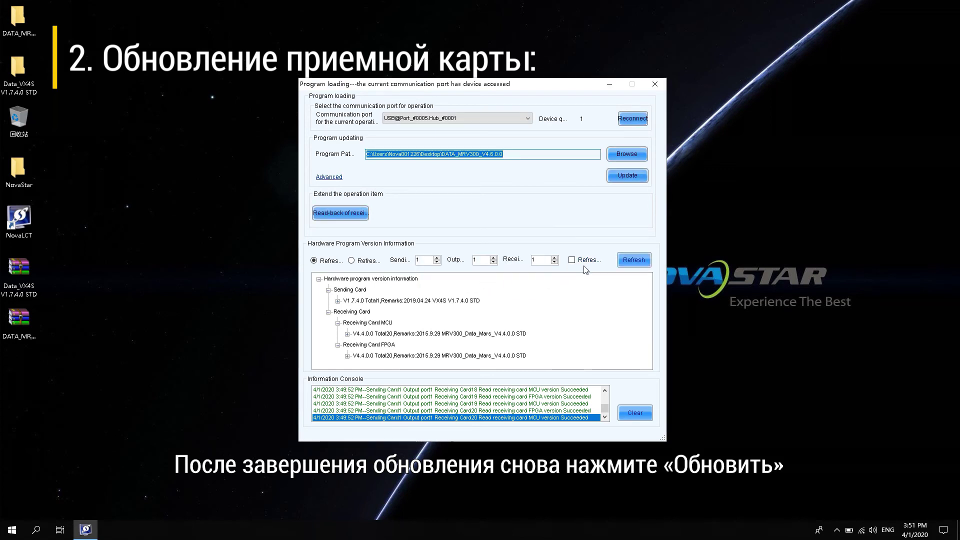
left_click(629, 260)
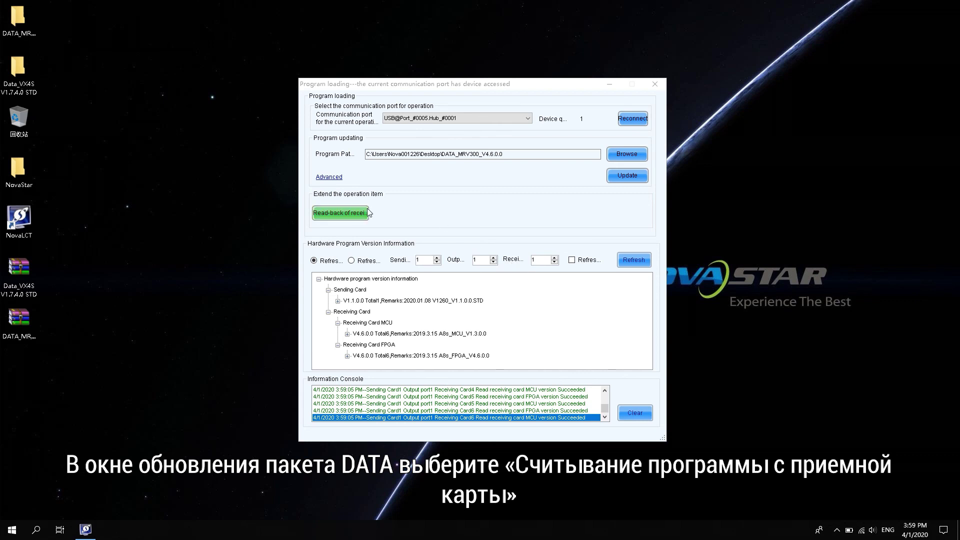
- Read back receiving card 1 (sending card 1, port 1) and save the package to the Desktop
left_click(353, 213)
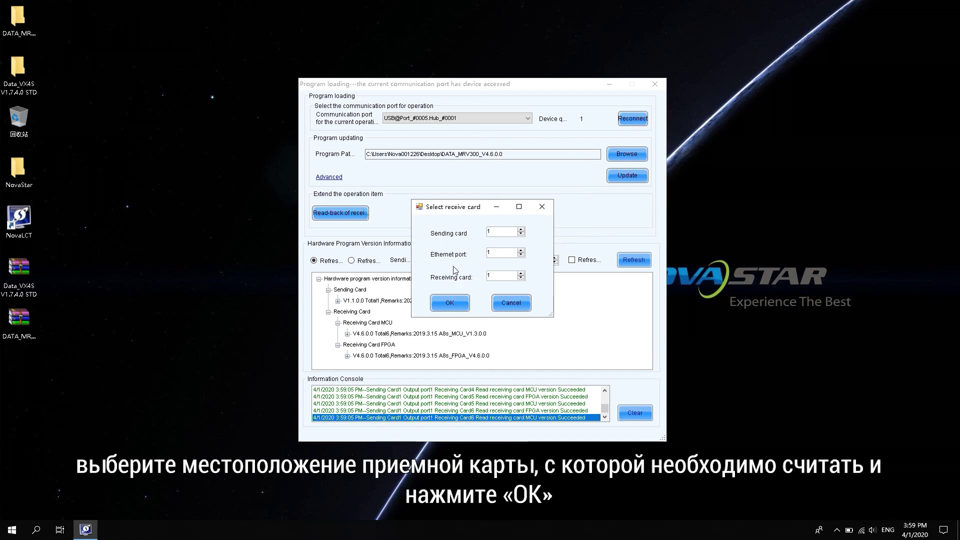
left_click(450, 303)
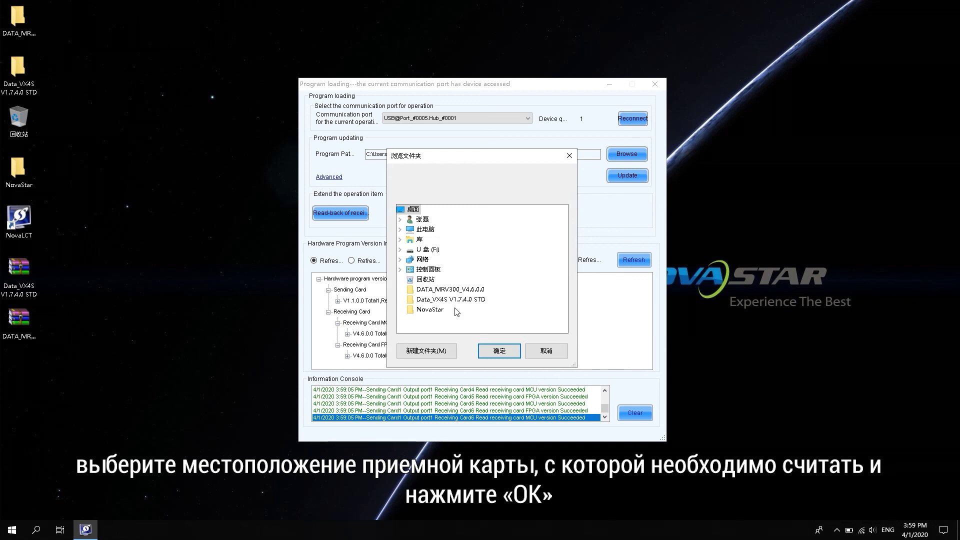
left_click(498, 352)
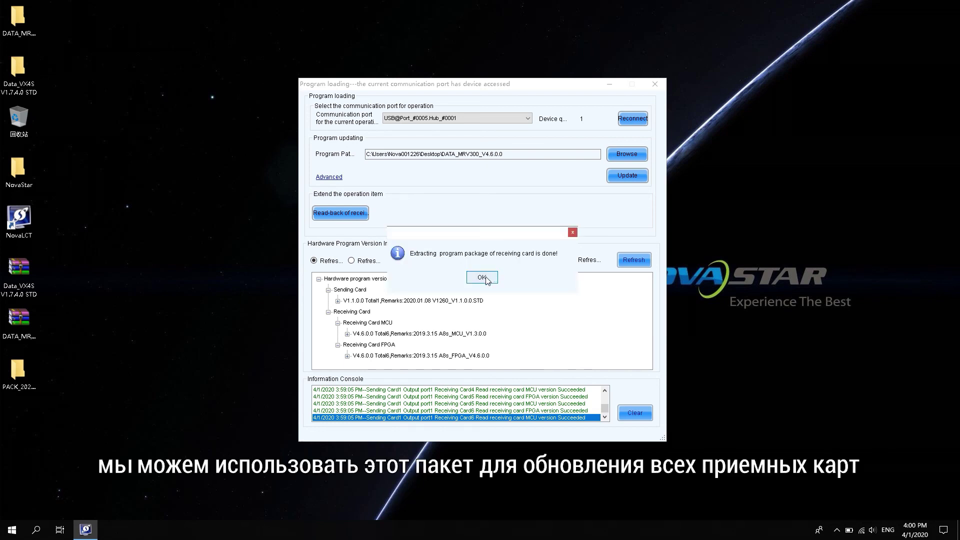
- Dismiss the extraction message and select the PACK_2020.04.01.15.59.37 folder on the desktop
left_click(482, 278)
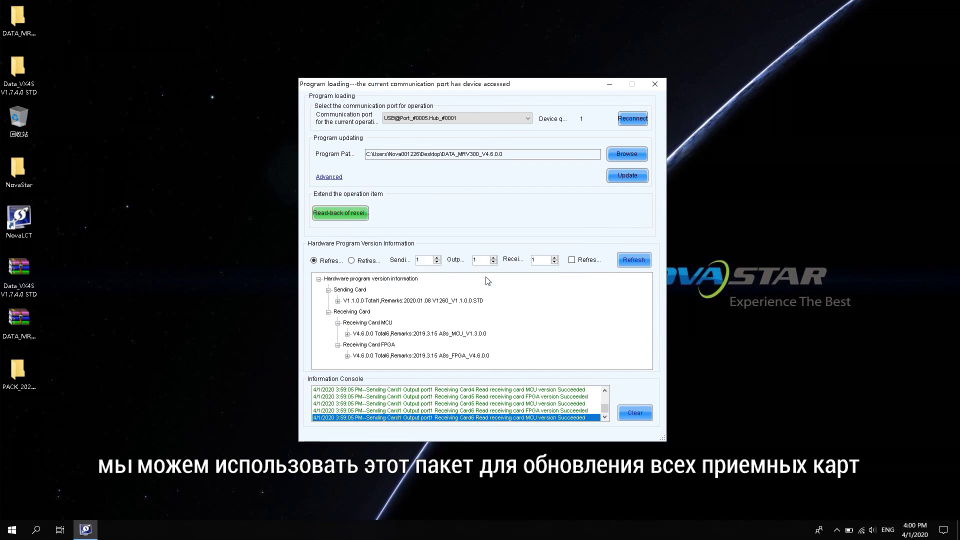
left_click(16, 381)
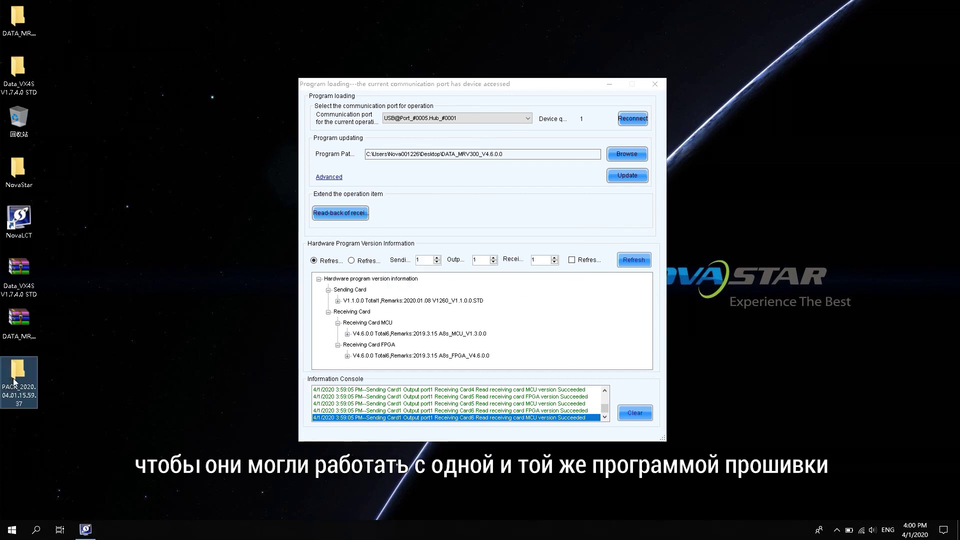